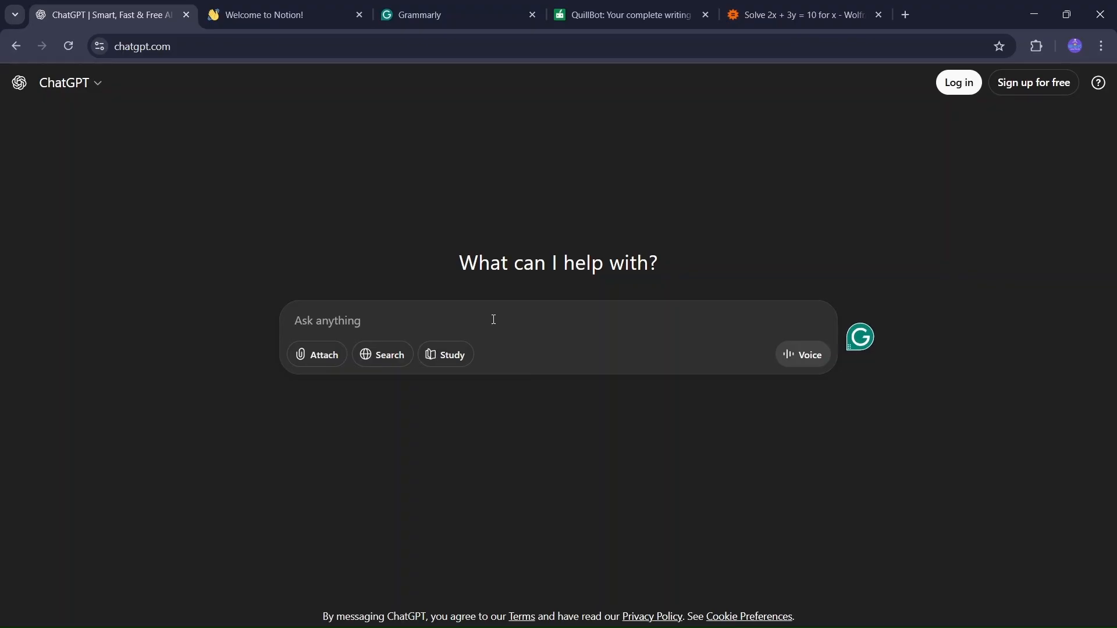
Step: Ask ChatGPT to explain how a REST API works with a basic example
{"action": "type", "text": "Explain"}
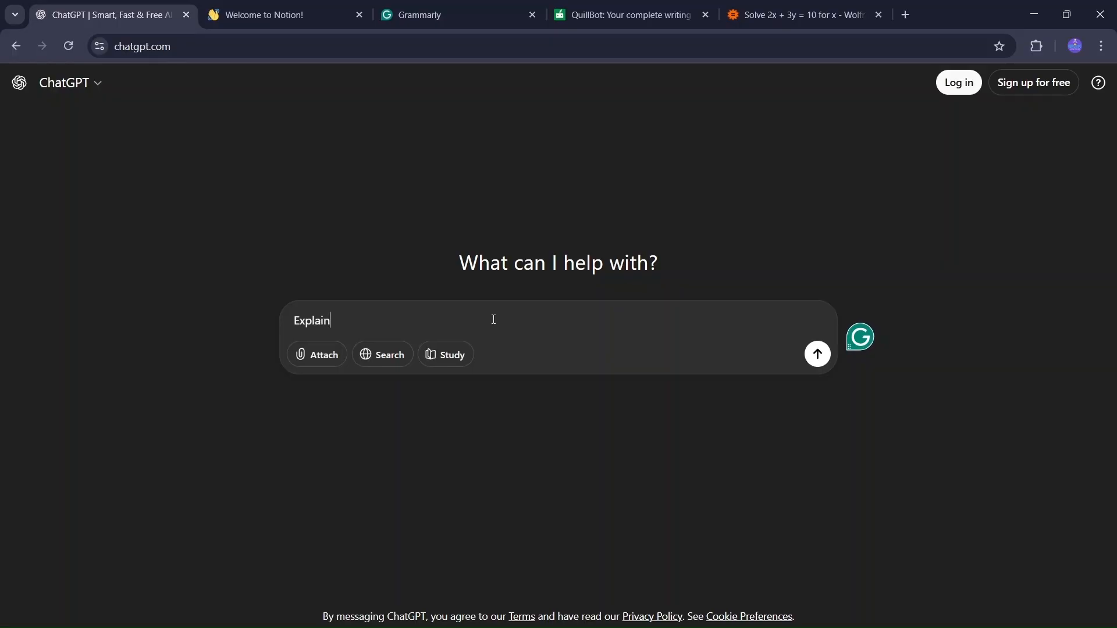
{"action": "type", "text": " hoe REST aPT"}
{"action": "key", "text": "BackSpace"}
{"action": "type", "text": "I"}
{"action": "key", "text": "BackSpace"}
{"action": "key", "text": "BackSpace"}
{"action": "key", "text": "BackSpace"}
{"action": "type", "text": "API works with an basic example"}
{"action": "key", "text": "Return"}
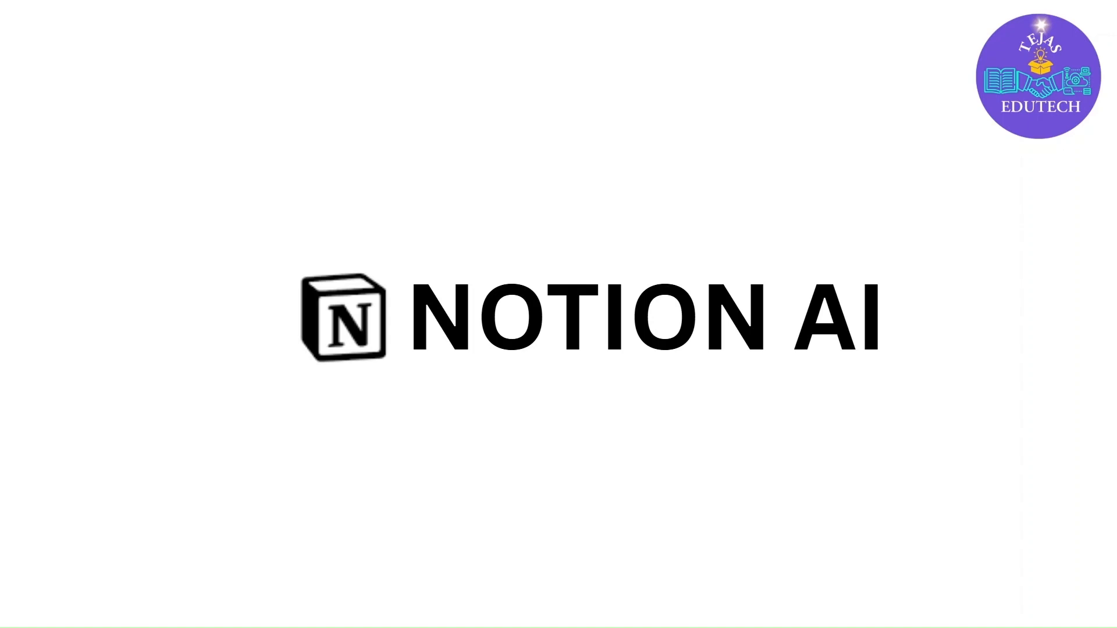
Step: Switch to the Welcome to Notion! page and open the Notion AI prompt on its empty line
{"action": "key", "text": "super+Tab"}
{"action": "left_click", "coordinate": [708, 210]}
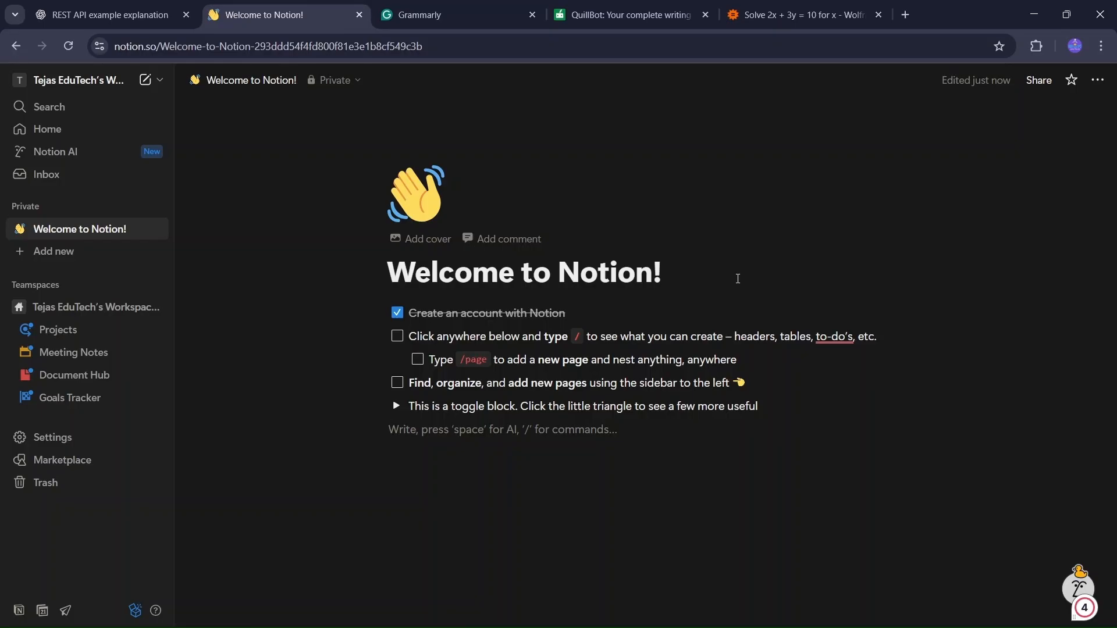
{"action": "key", "text": "space"}
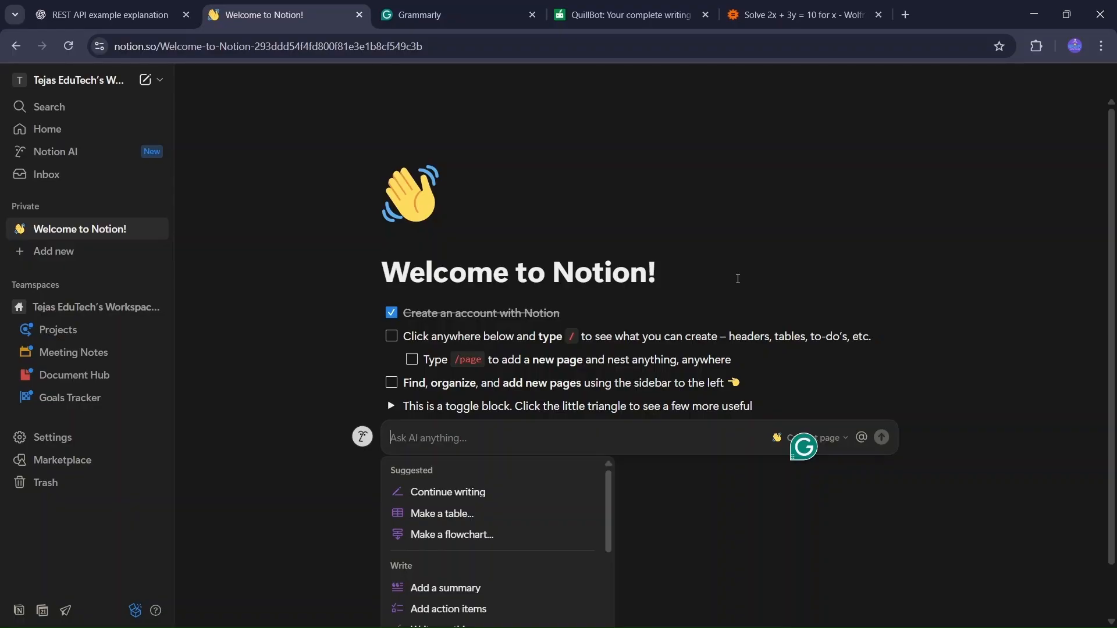
{"action": "type", "text": "sku"}
{"action": "key", "text": "BackSpace"}
{"action": "key", "text": "BackSpace"}
{"action": "key", "text": "BackSpace"}
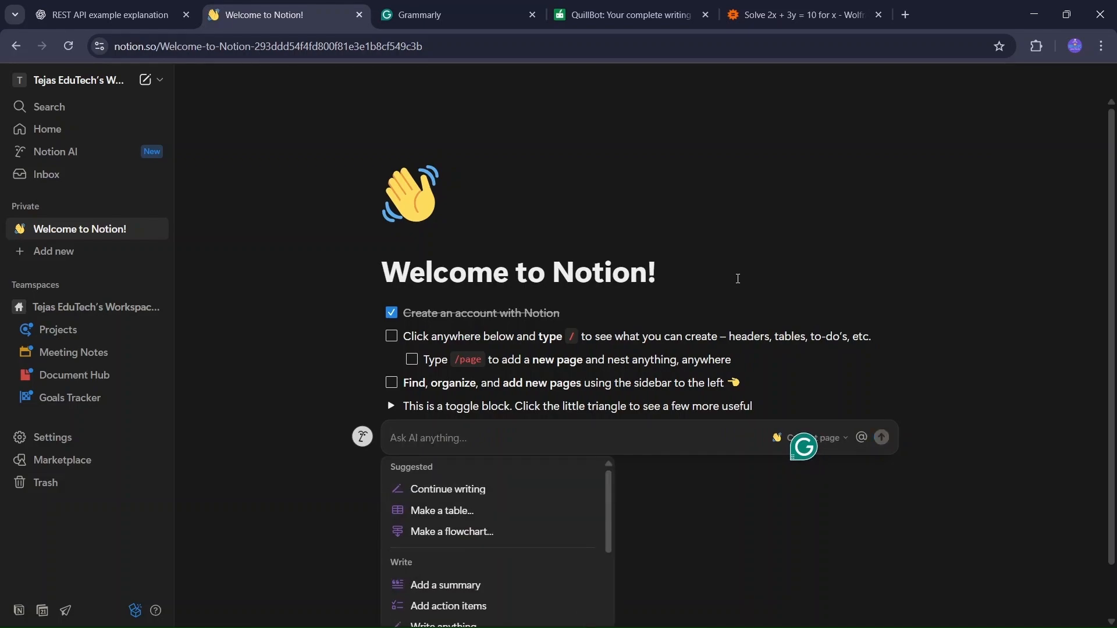
Step: Have Notion AI handle the prompt "Generate a short project summary with key features for my project : Student Management System"
{"action": "type", "text": "Gene"}
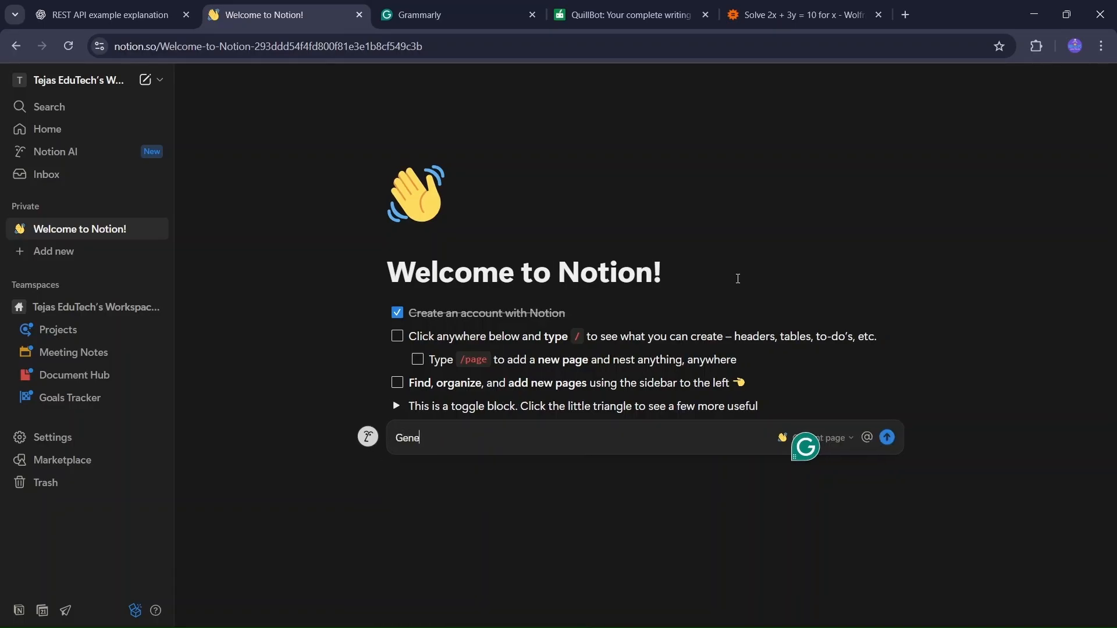
{"action": "type", "text": "rate a"}
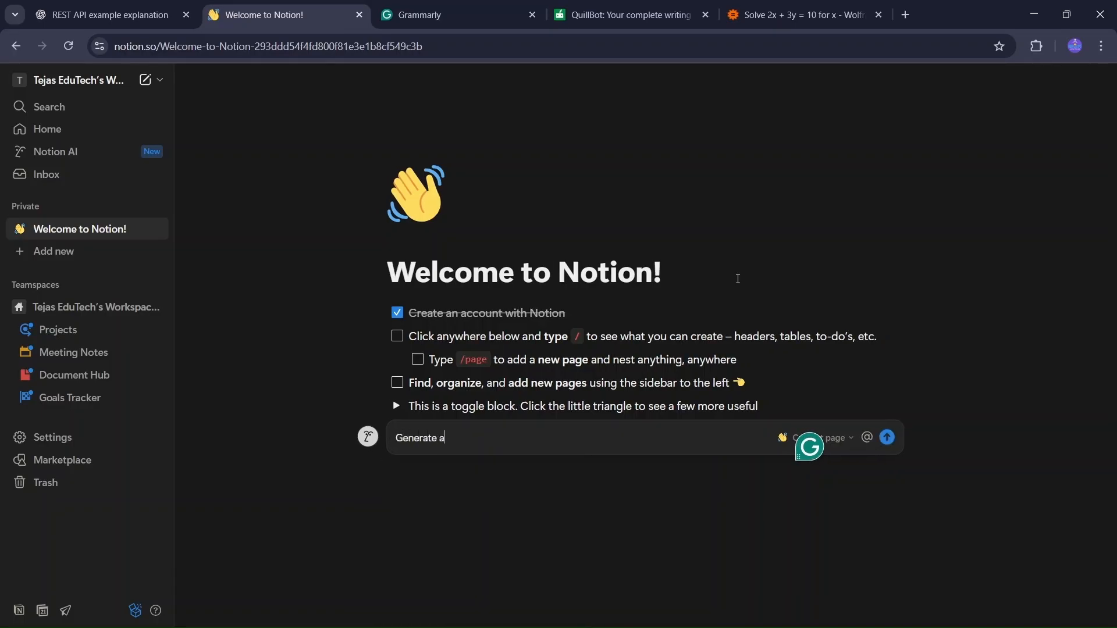
{"action": "type", "text": " short project summary with key features"}
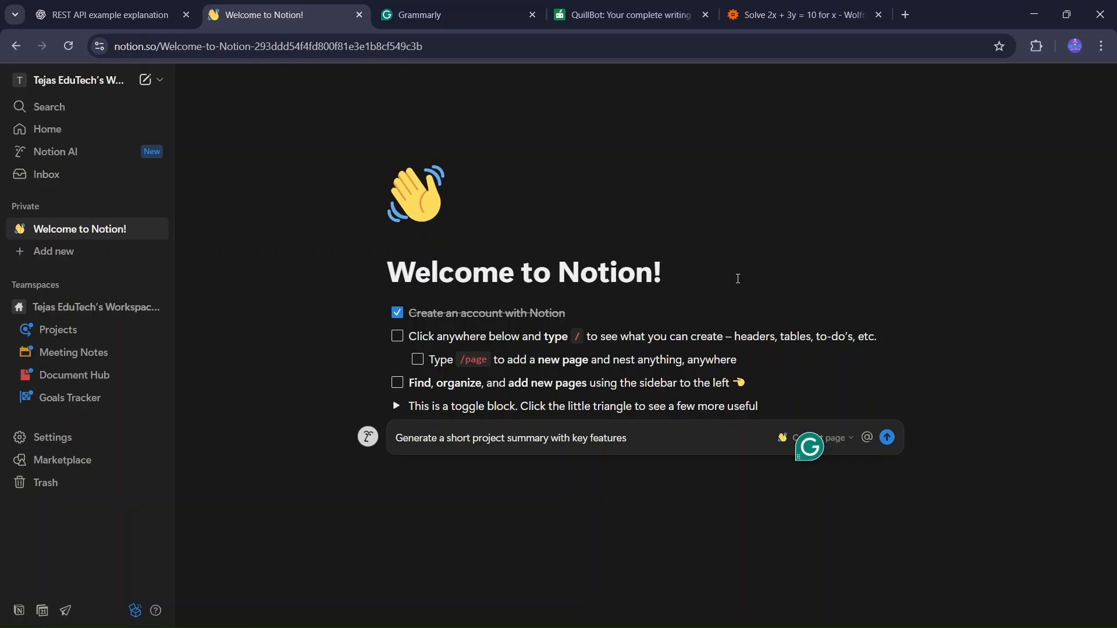
{"action": "type", "text": " for my project : Student Management"}
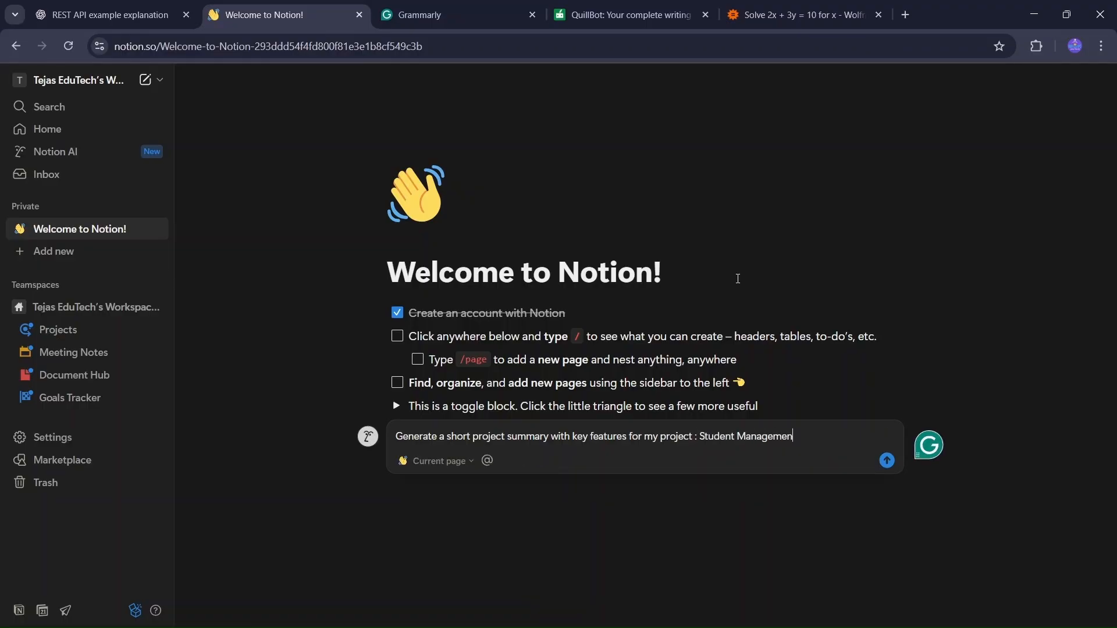
{"action": "type", "text": " System"}
{"action": "key", "text": "Return"}
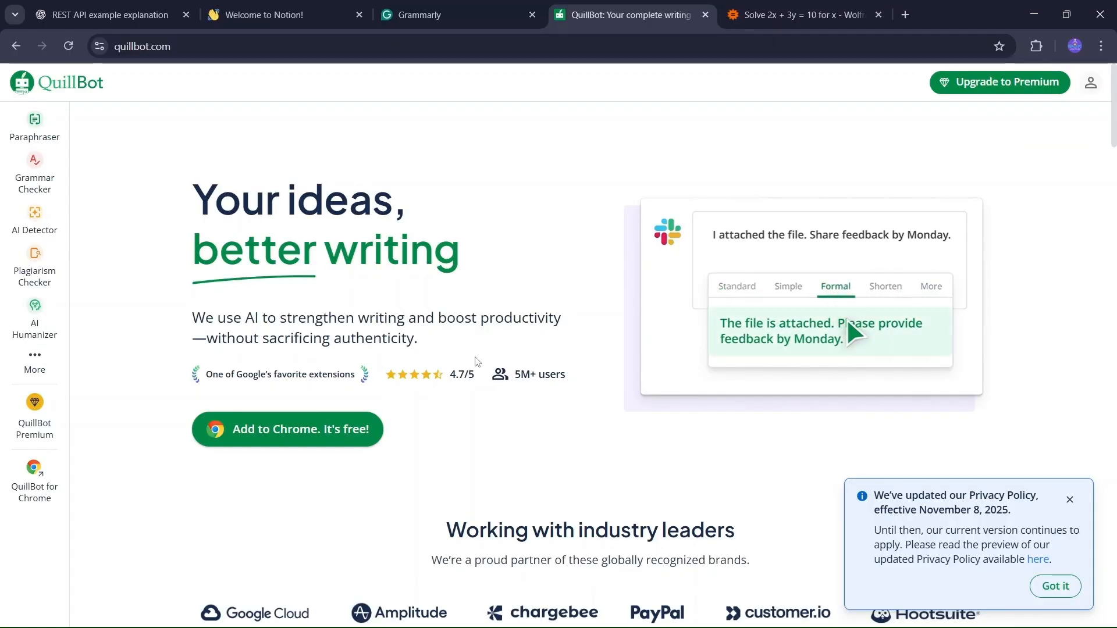
Step: Install the QuillBot: AI Writing and Grammar Checker Tool extension from the Chrome Web Store and go through its two introduction pages
{"action": "left_click", "coordinate": [296, 442]}
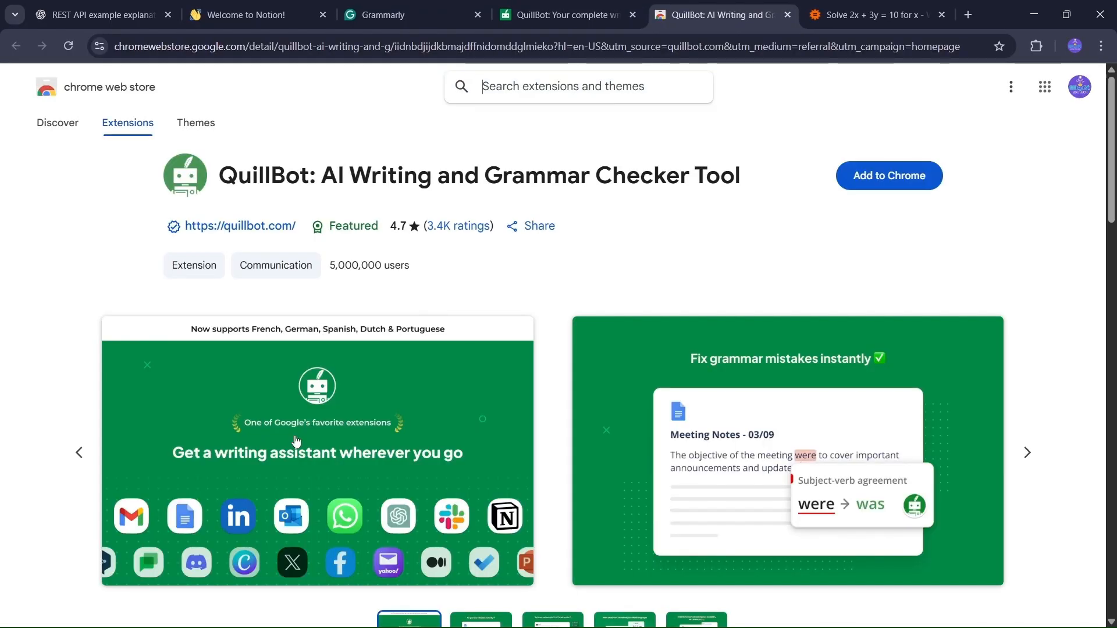
{"action": "left_click", "coordinate": [864, 178]}
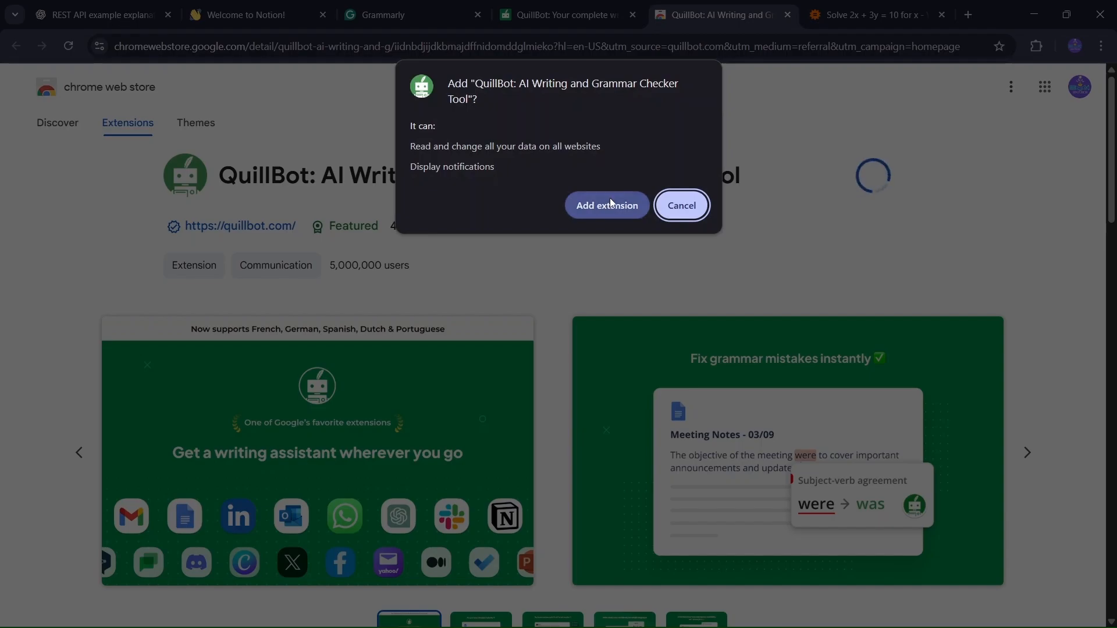
{"action": "left_click", "coordinate": [610, 199]}
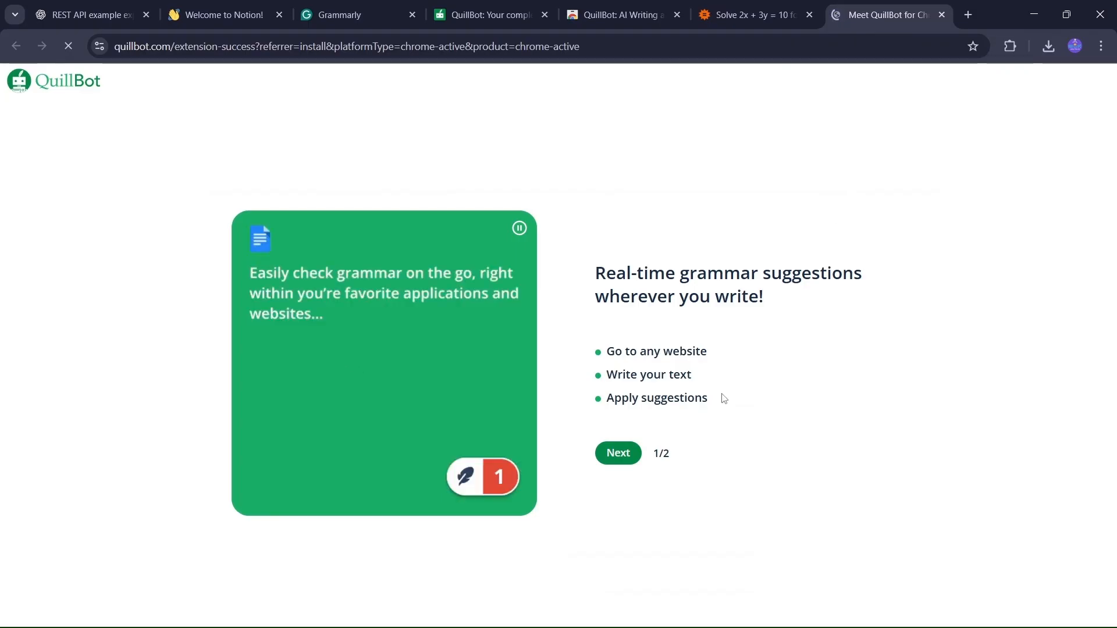
{"action": "left_click", "coordinate": [622, 459]}
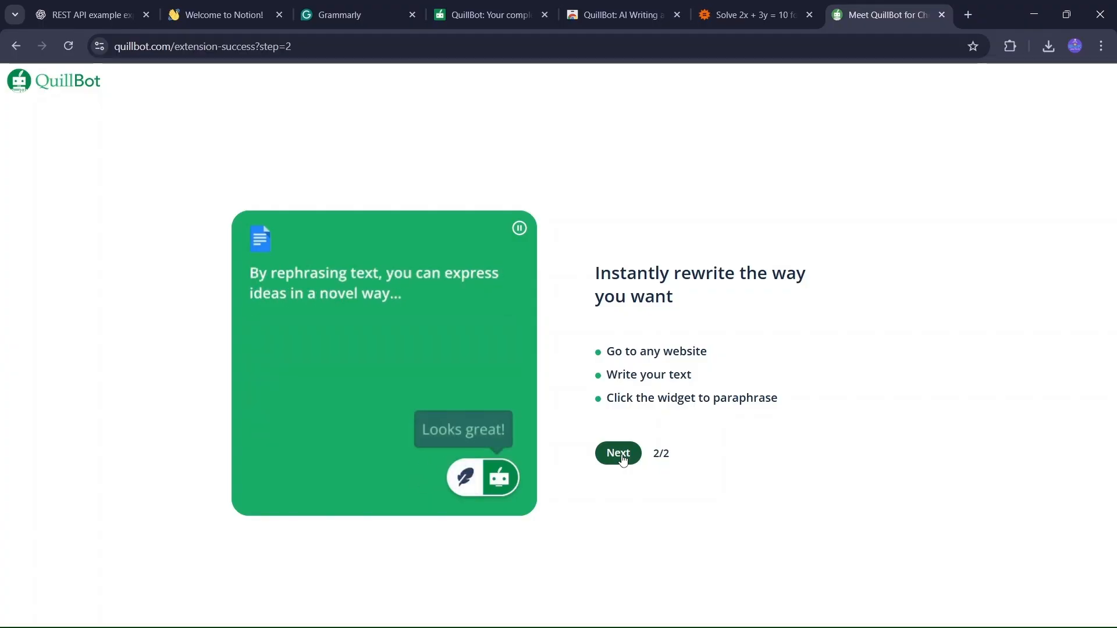
{"action": "left_click", "coordinate": [620, 455]}
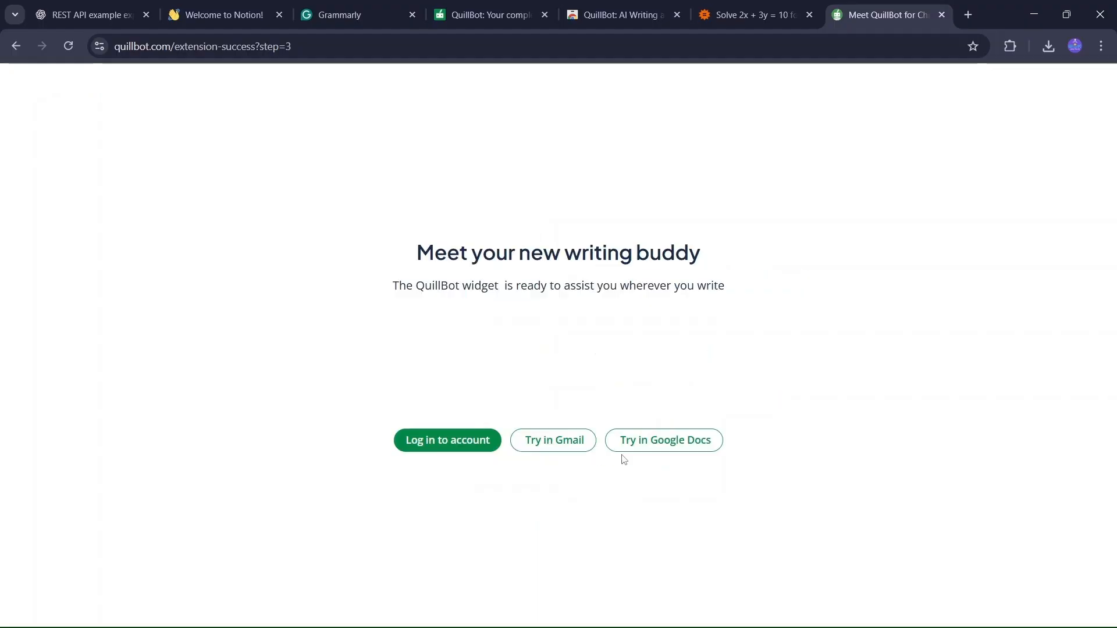
Step: Paraphrase "Artificial Intelligence is the simulation of human intelligence" in Standard mode with QuillBot's Paraphraser
{"action": "key", "text": "ctrl+4"}
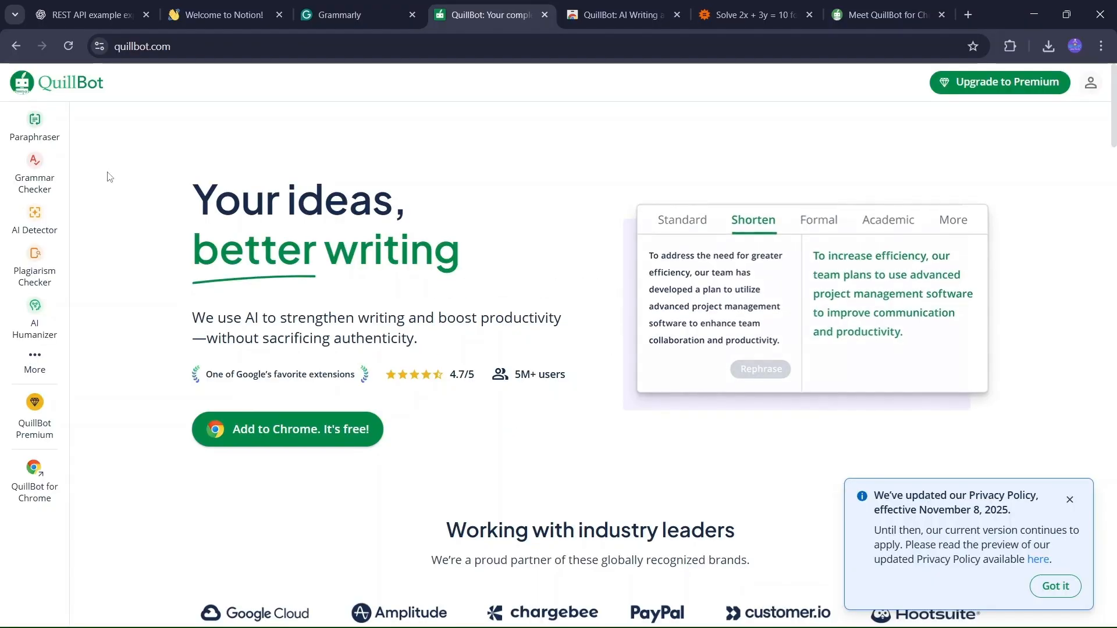
{"action": "left_click", "coordinate": [52, 138]}
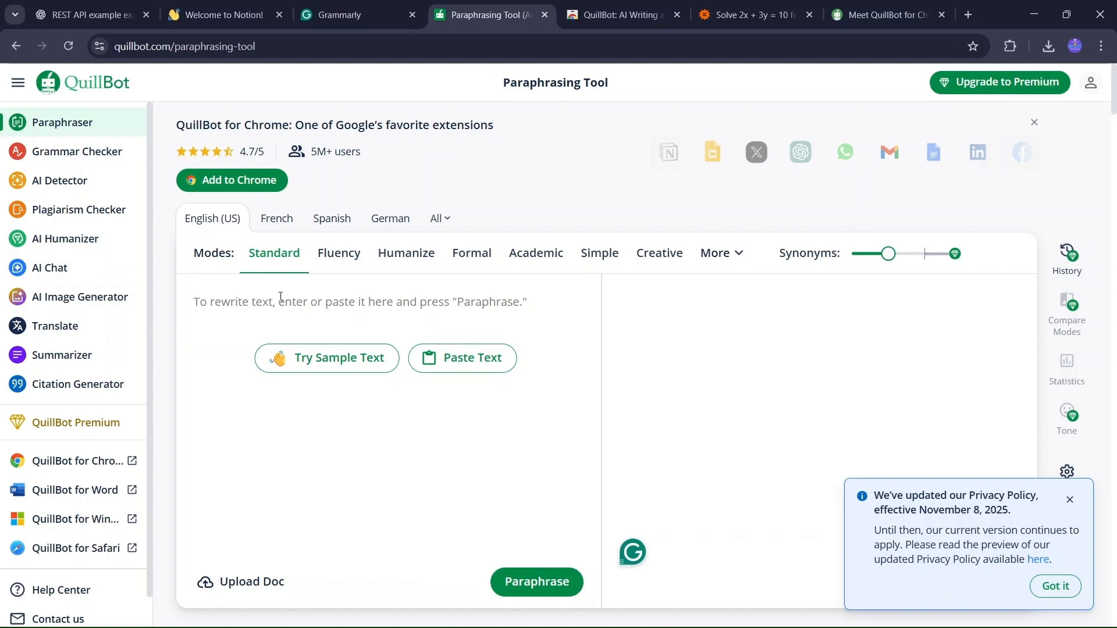
{"action": "type", "text": "Art"}
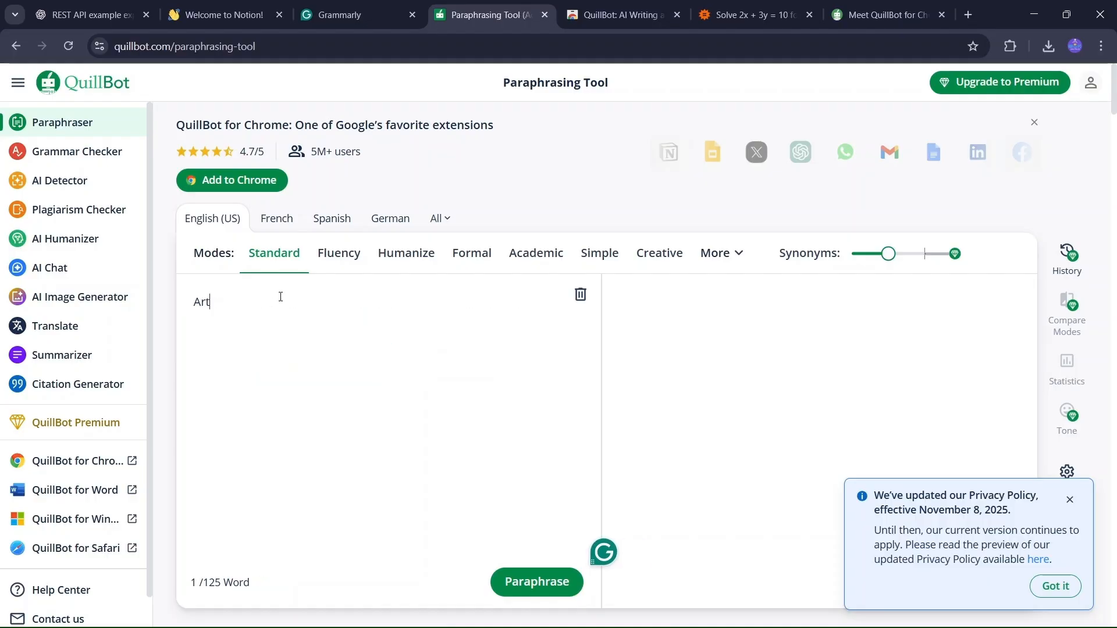
{"action": "type", "text": "ificial Intelligenc"}
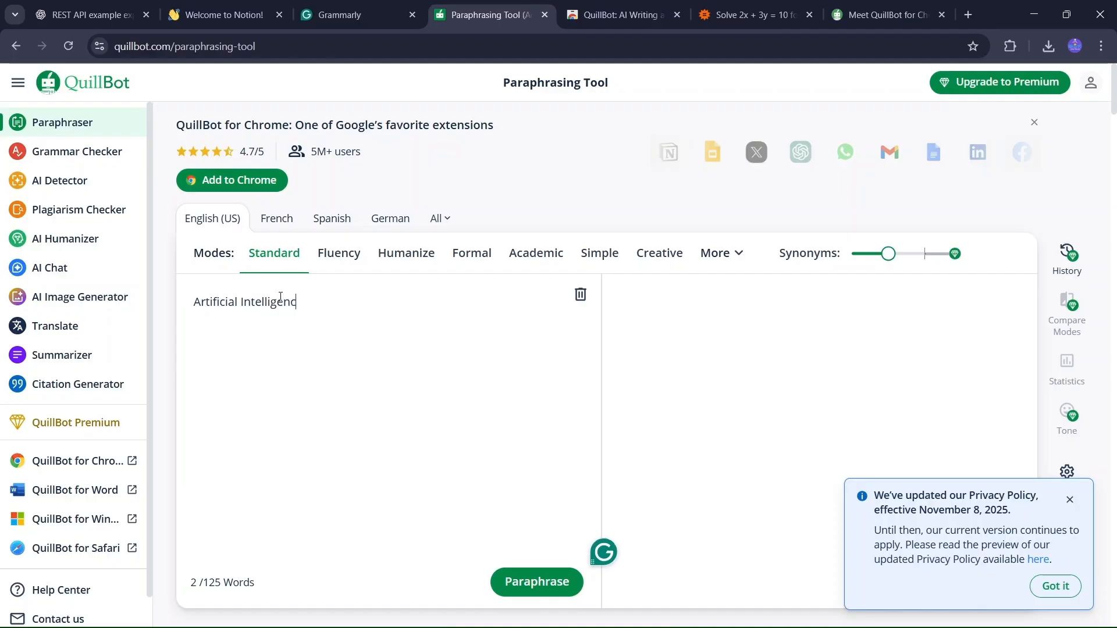
{"action": "type", "text": "e is the simulation of human intelligence"}
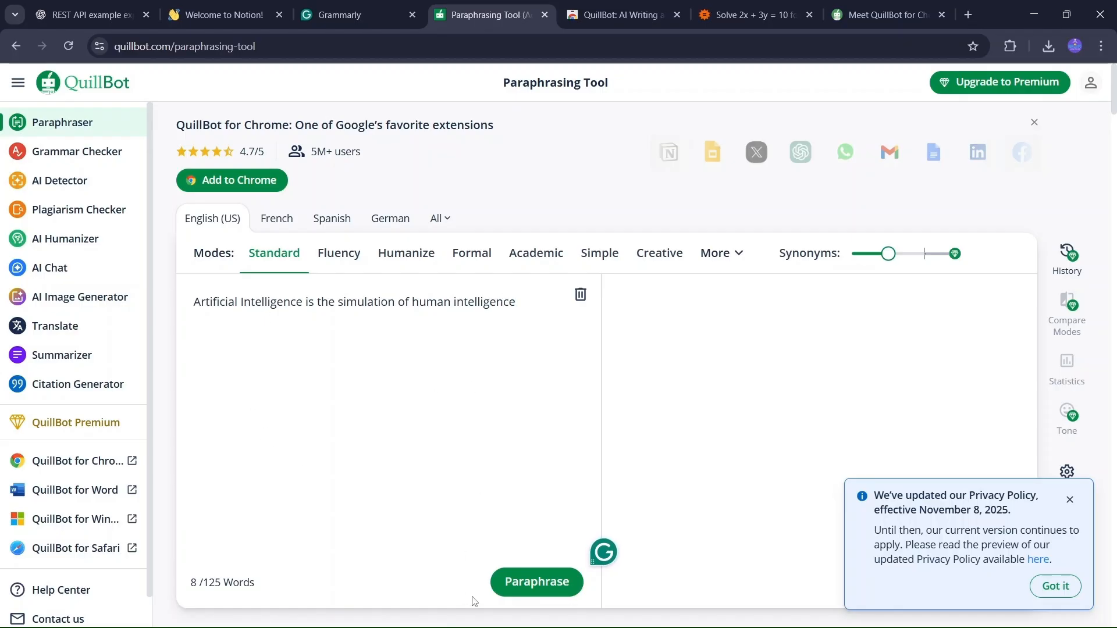
{"action": "left_click", "coordinate": [516, 579]}
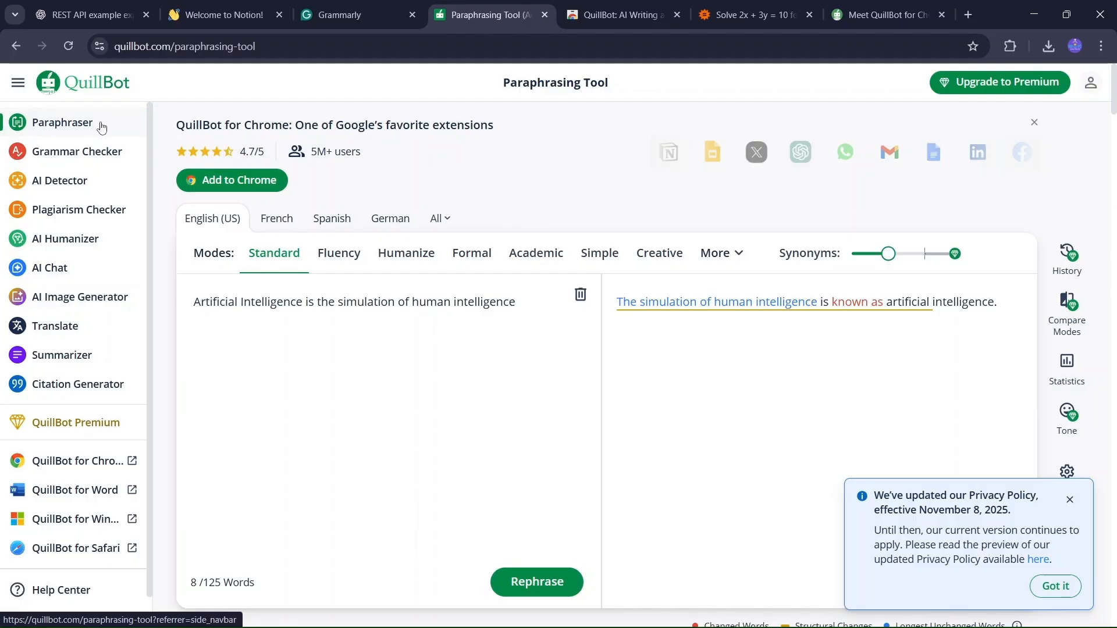
Step: View QuillBot's Grammar Checker and Plagiarism Checker pages
{"action": "left_click", "coordinate": [102, 154]}
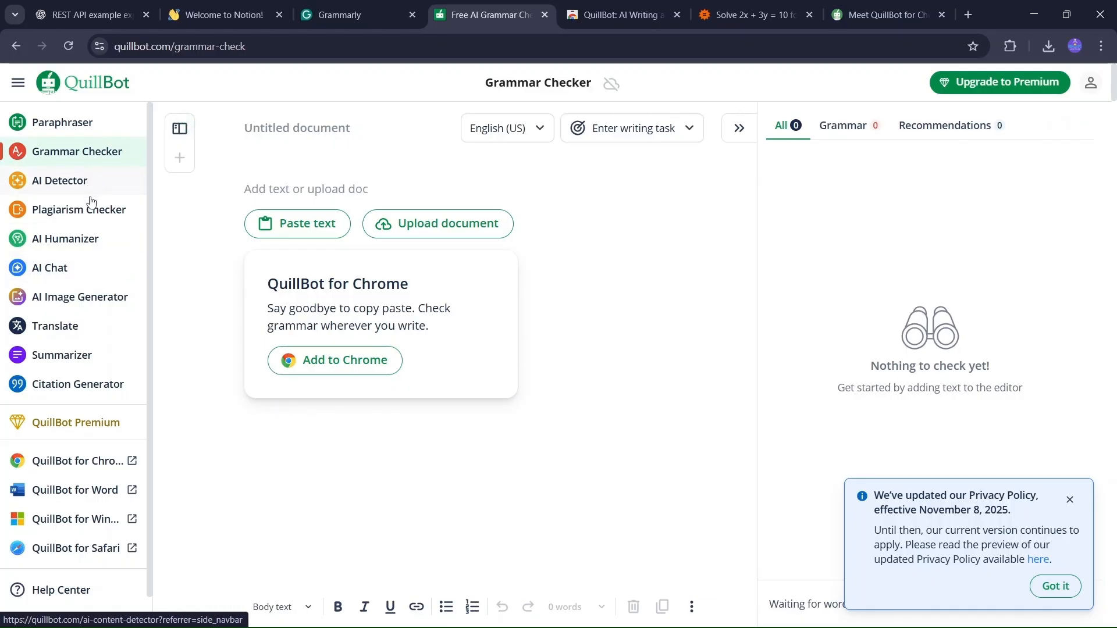
{"action": "left_click", "coordinate": [90, 214]}
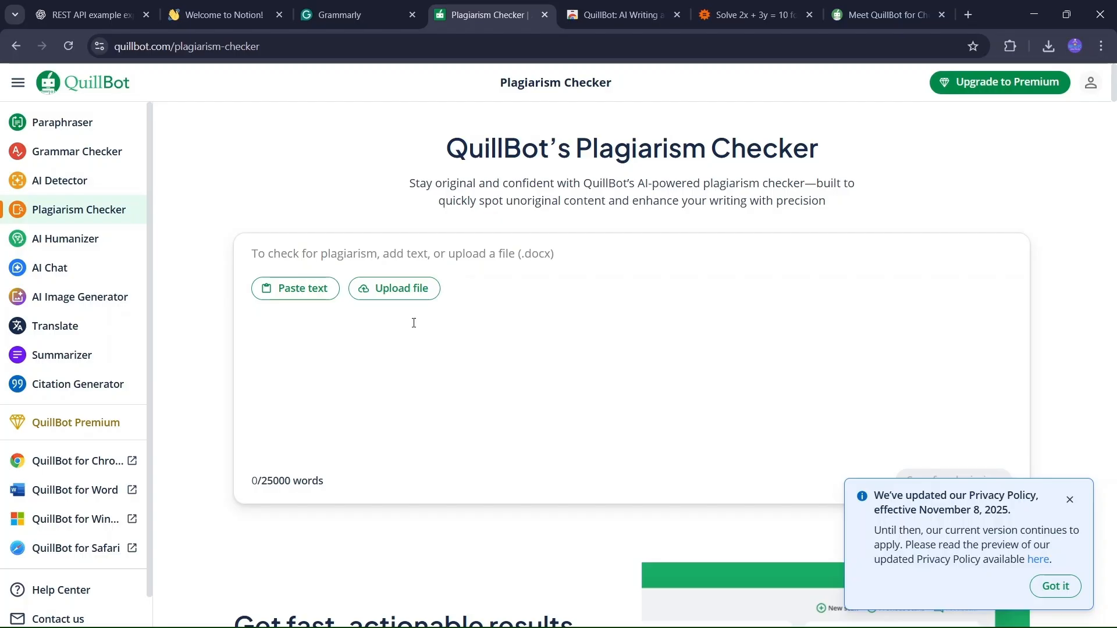
Step: Generate an image from the prompt "5 free ai tools" with QuillBot's AI Image Generator, using Auto style and aspect ratio
{"action": "left_click", "coordinate": [98, 300]}
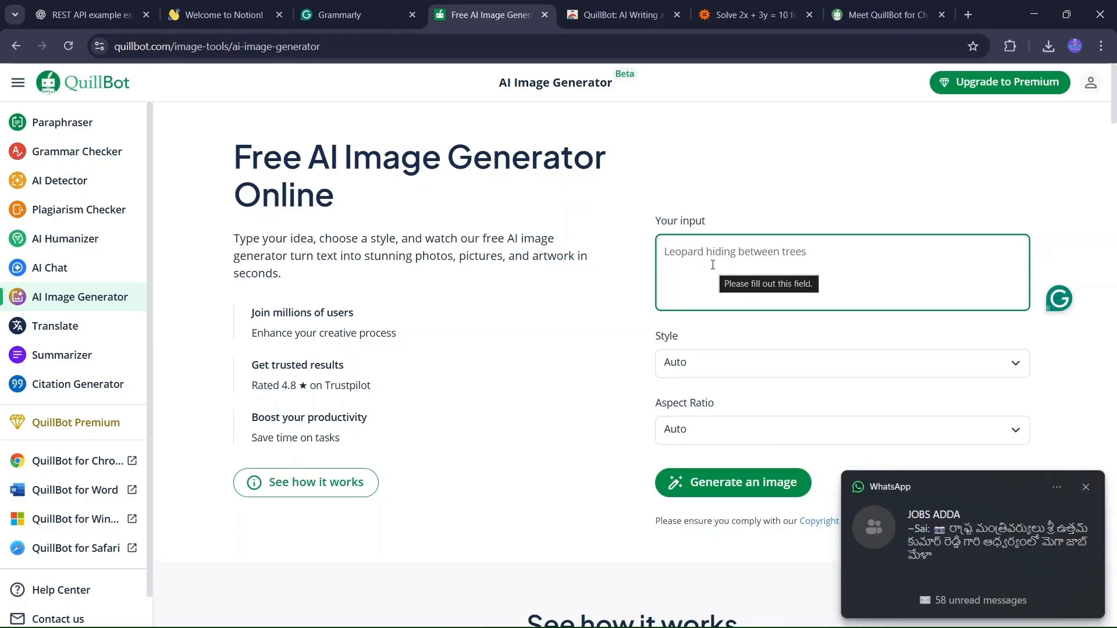
{"action": "type", "text": "5 f"}
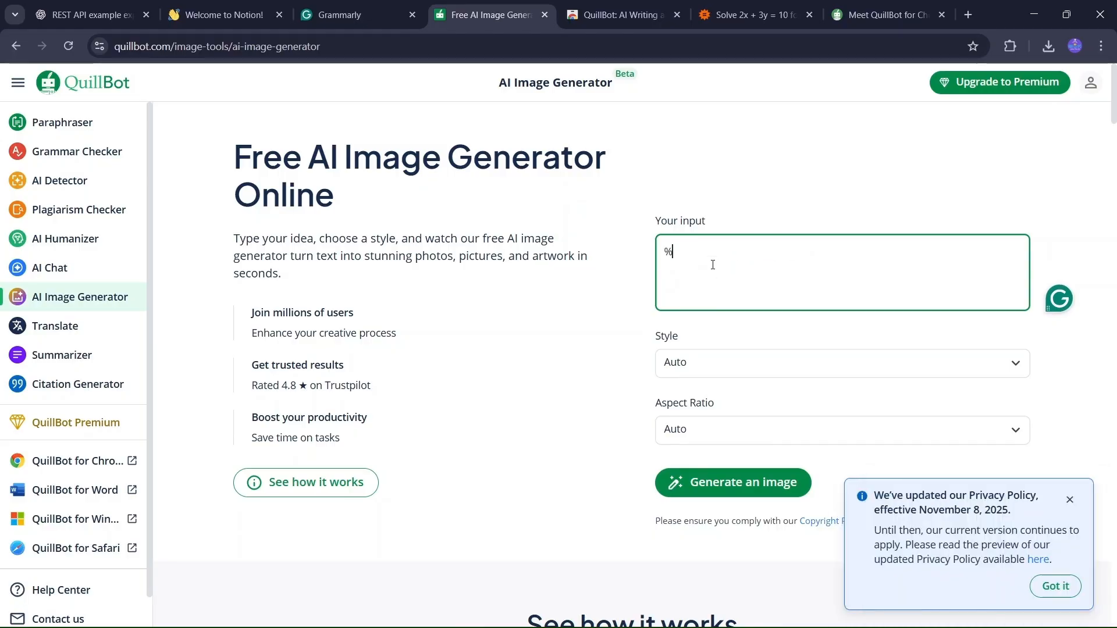
{"action": "type", "text": "ree ai tools"}
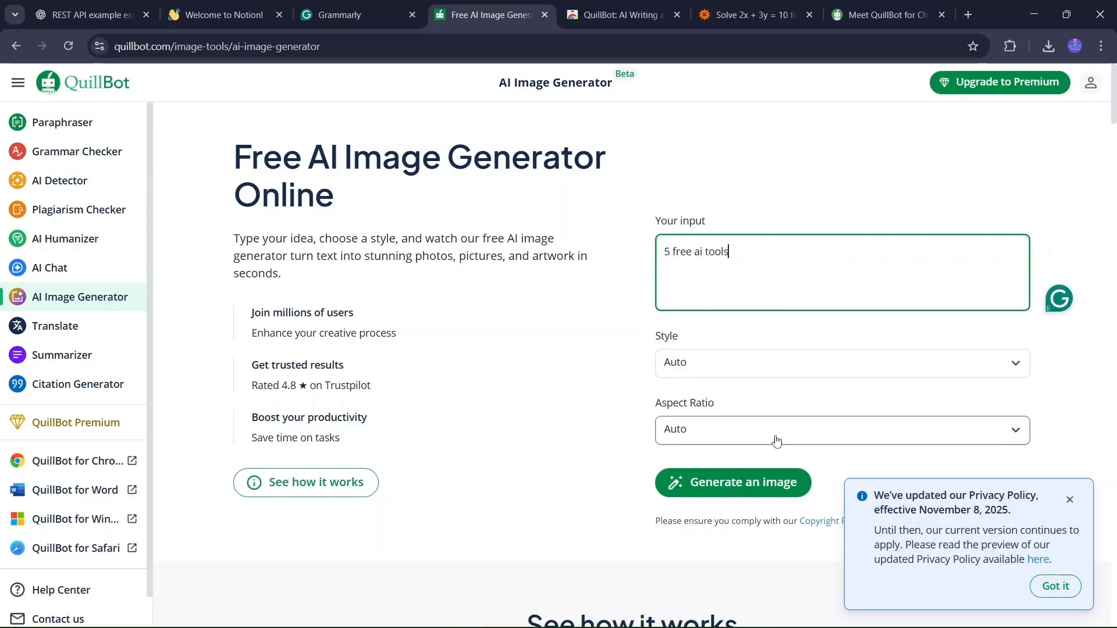
{"action": "left_click", "coordinate": [762, 484]}
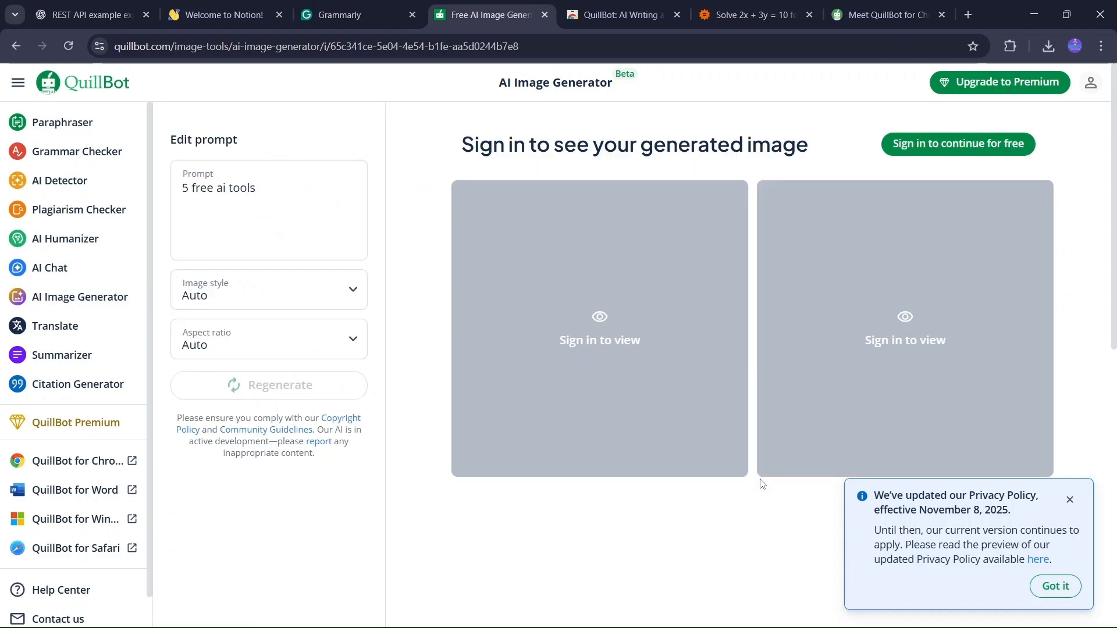